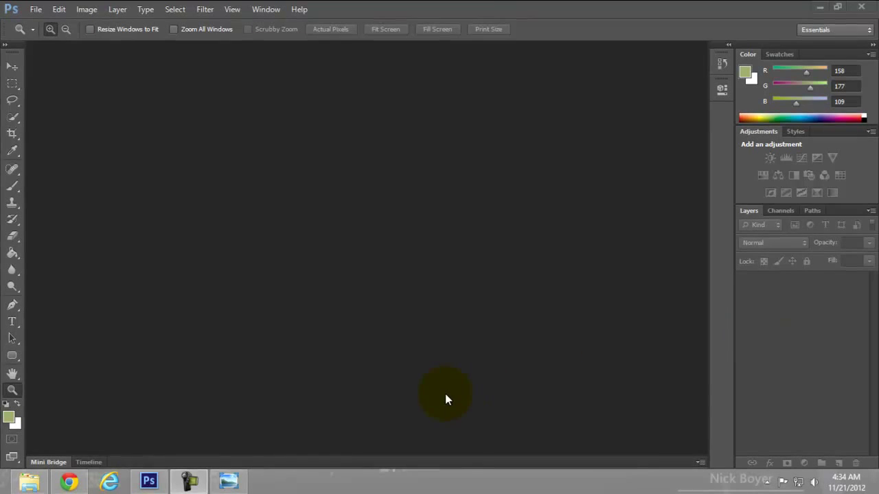
Open the DSCN5299 portrait from Windows Photo Viewer in Photoshop CS6.
left_click(229, 479)
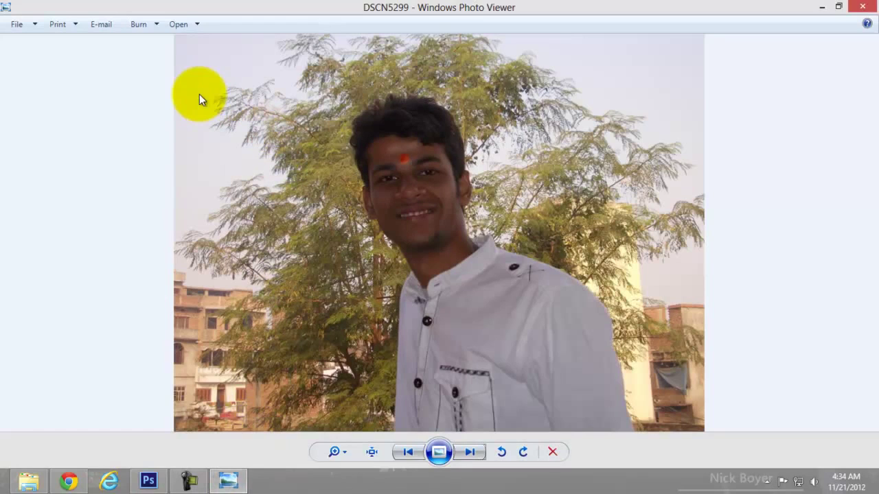
left_click(179, 25)
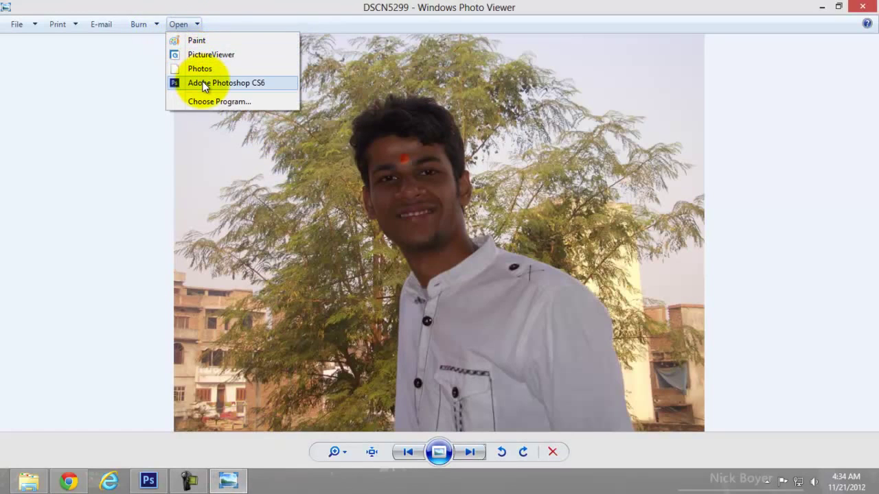
left_click(204, 83)
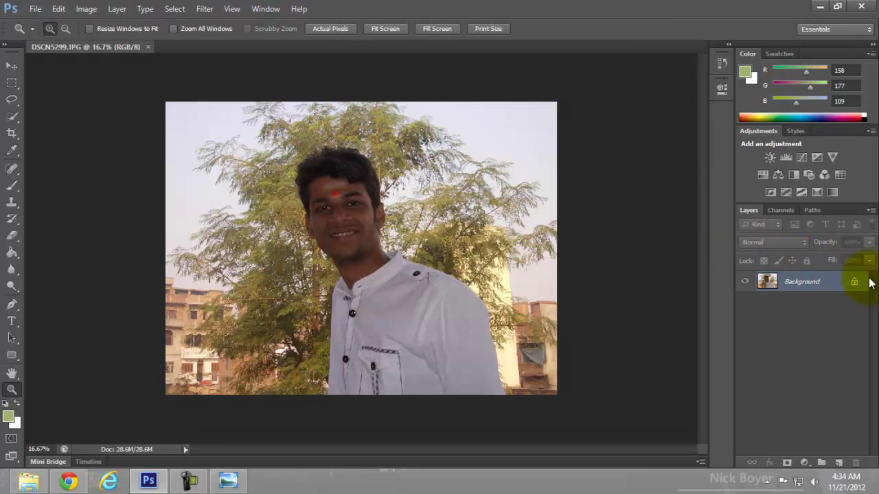
Convert the Background into Layer 0 and duplicate it as Layer 0 copy.
double_click(851, 282)
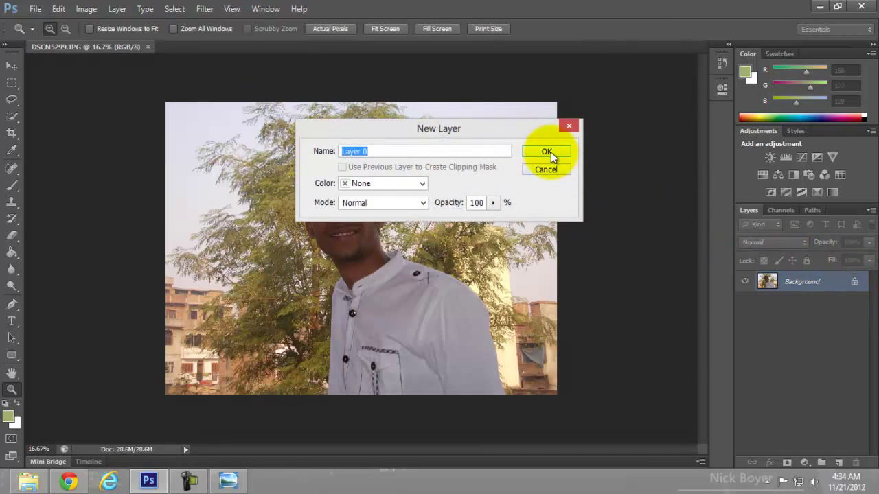
left_click(549, 152)
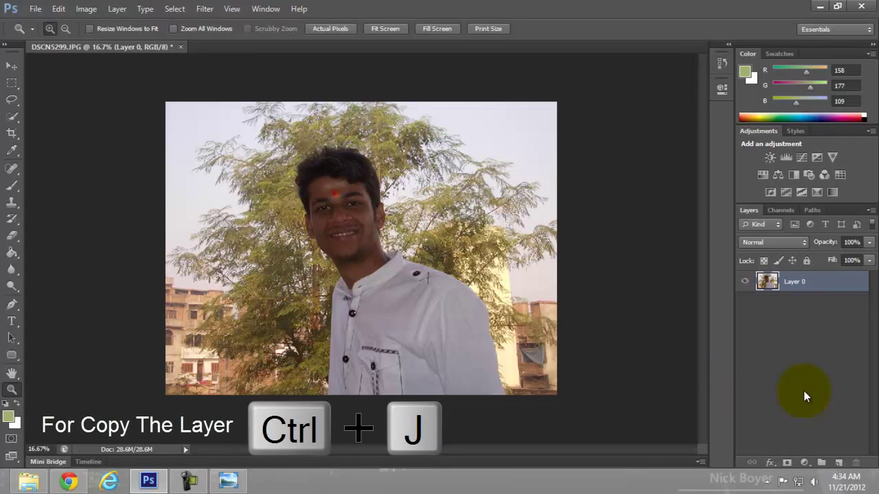
key("ctrl+j")
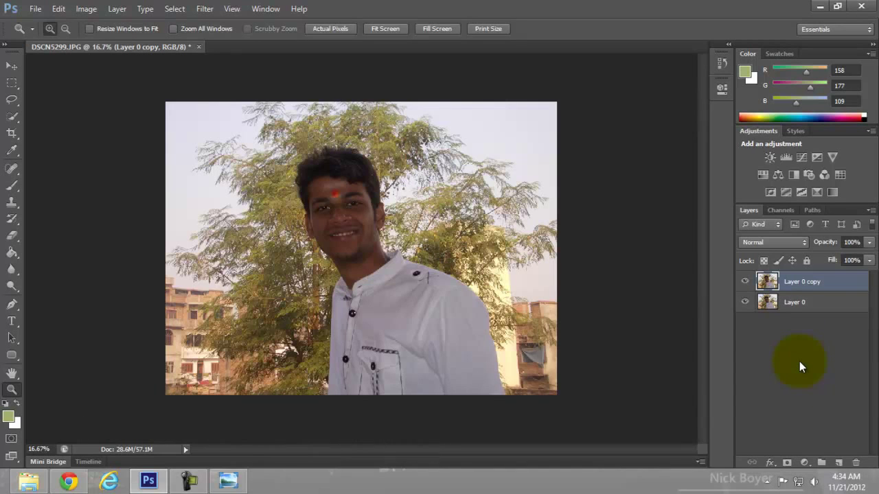
Apply Auto Levels (18, 0.95, 254) to Layer 0 copy.
key("ctrl+l")
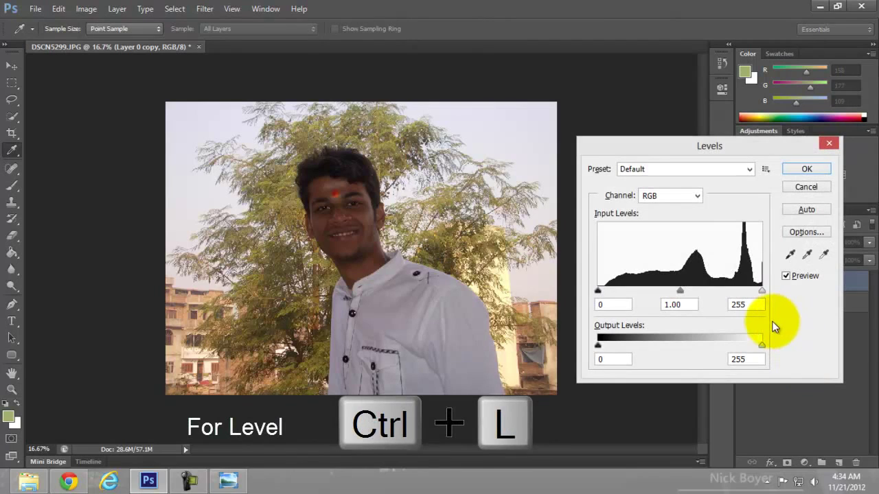
left_click(799, 211)
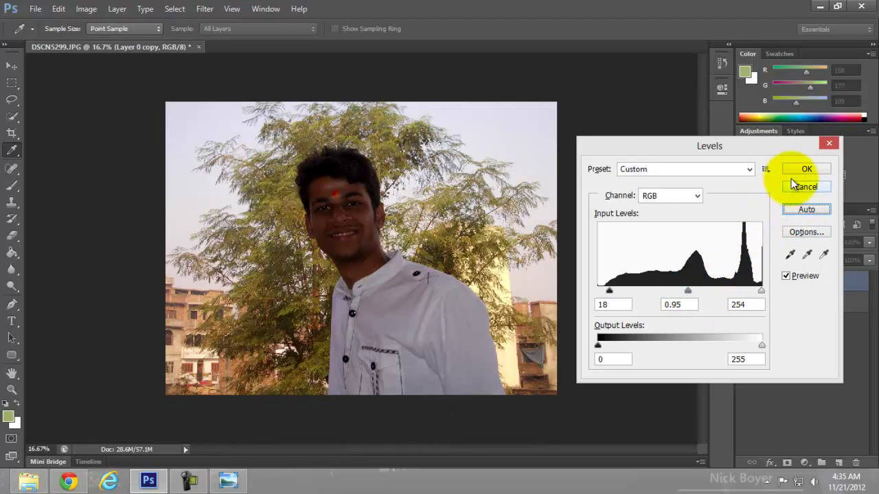
key("z")
left_click(806, 170)
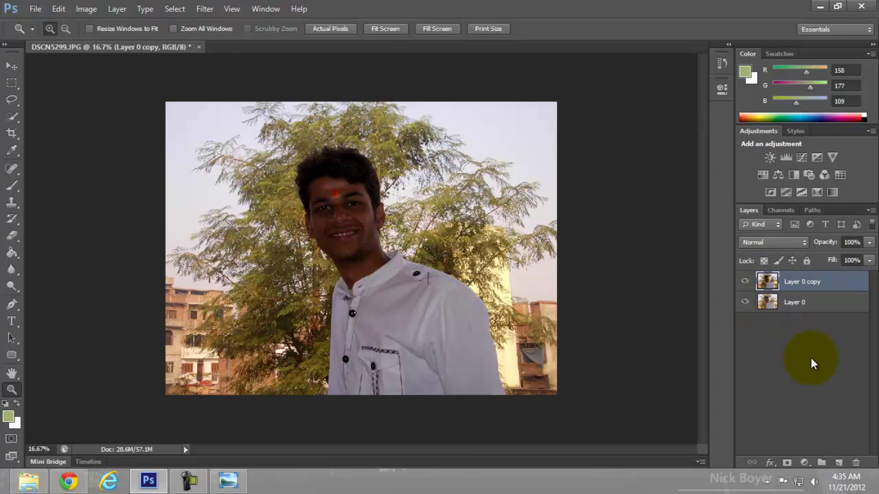
Duplicate into a hidden Layer 0 copy 2 and reselect Layer 0 copy.
key("ctrl+j")
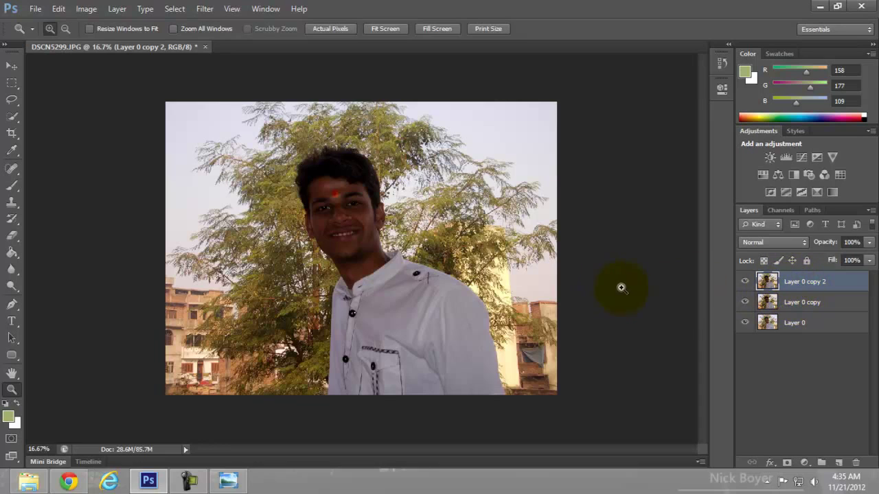
left_click(745, 282)
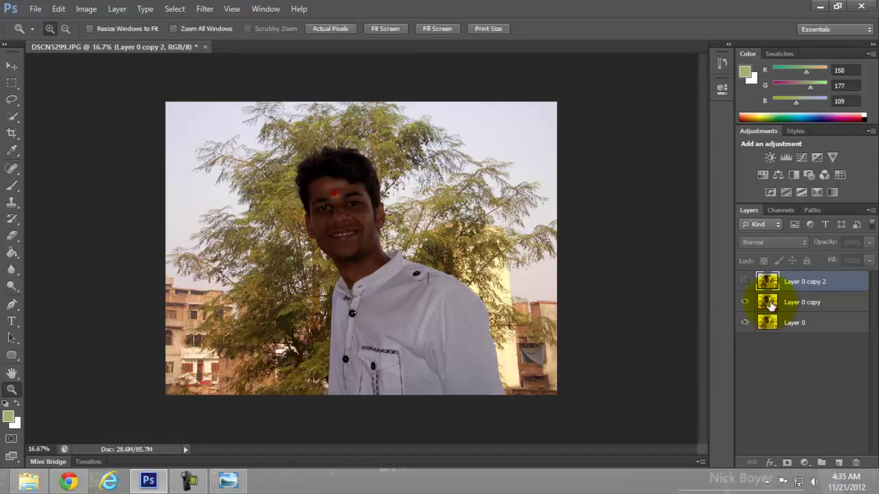
left_click(790, 303)
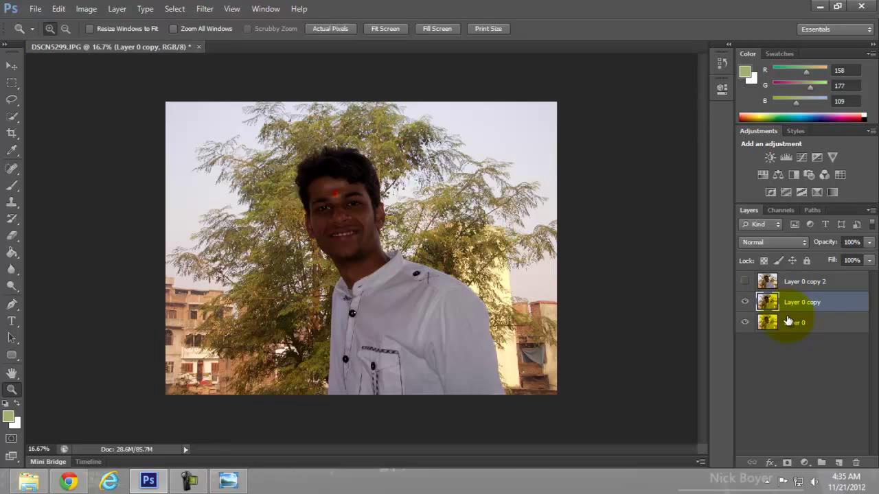
Raise Layer 0 copy's midtone Levels input to 1.61.
key("ctrl+l")
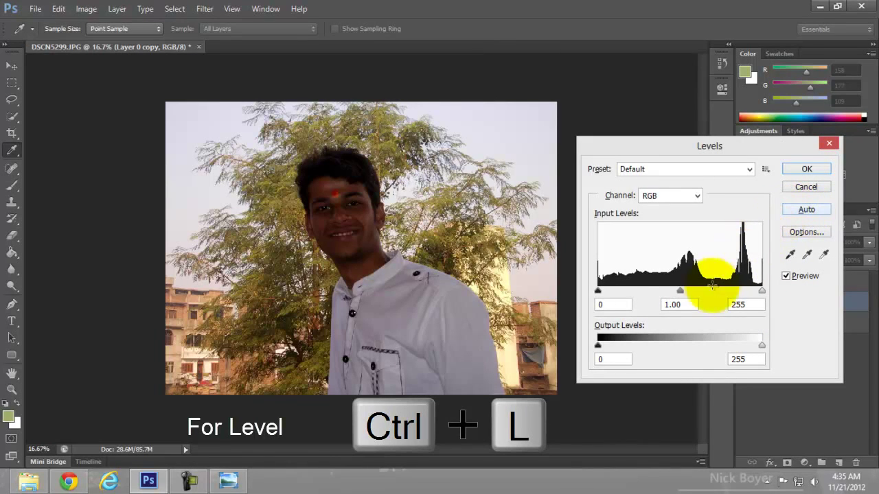
mouse_move(679, 291)
left_mouse_down()
mouse_move(635, 296)
mouse_move(648, 293)
left_mouse_up()
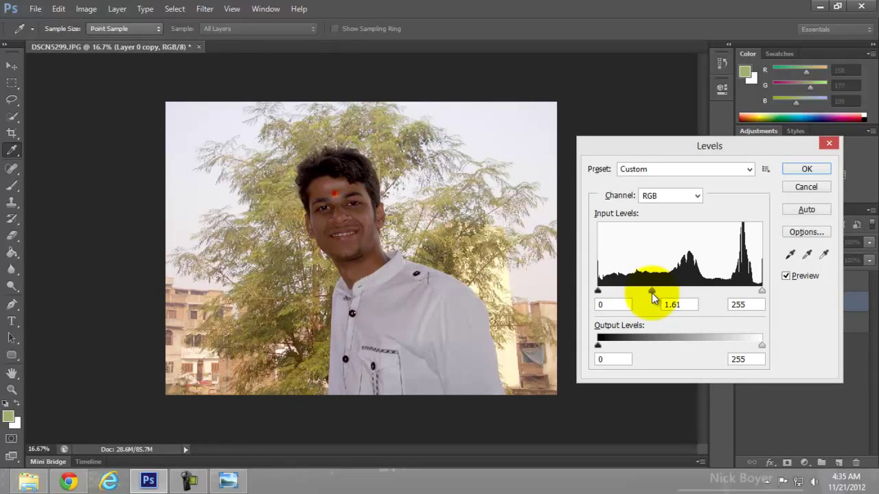
left_click(804, 169)
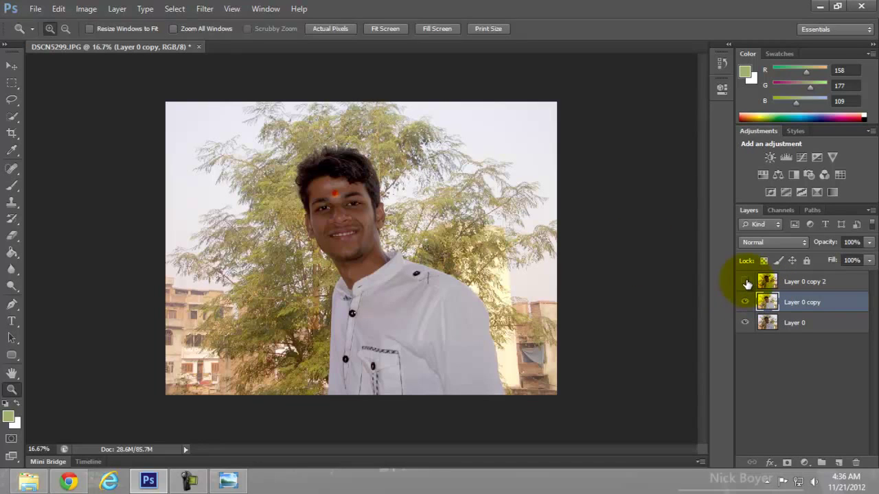
Show and select Layer 0 copy 2, then add a white layer mask to it.
left_click(746, 282)
left_click(790, 282)
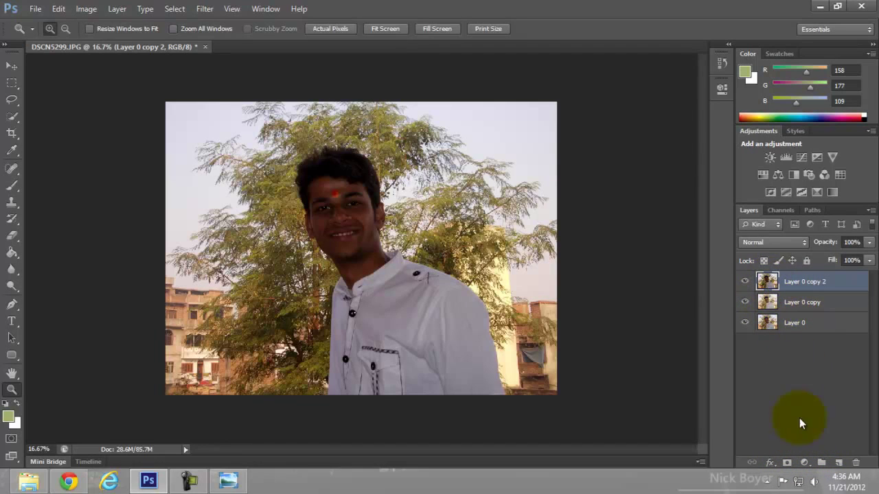
left_click(788, 464)
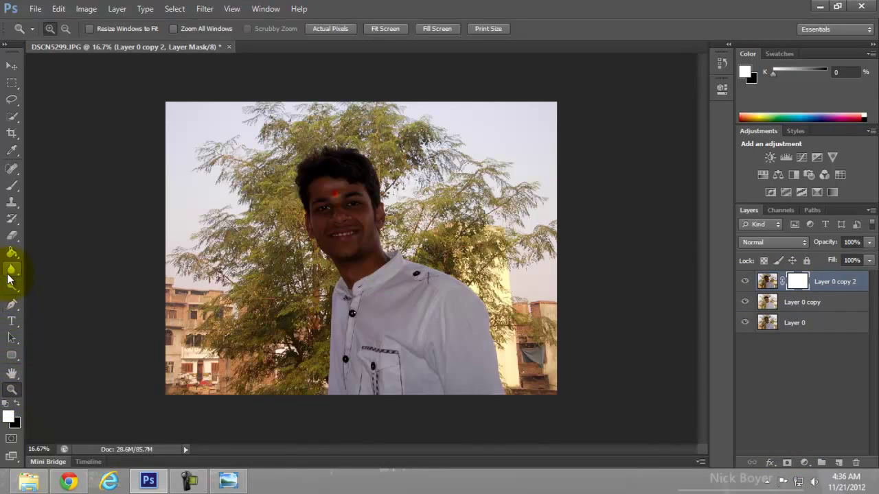
Set up a 300 px brush and paint a test stroke on the forehead.
left_click(11, 184)
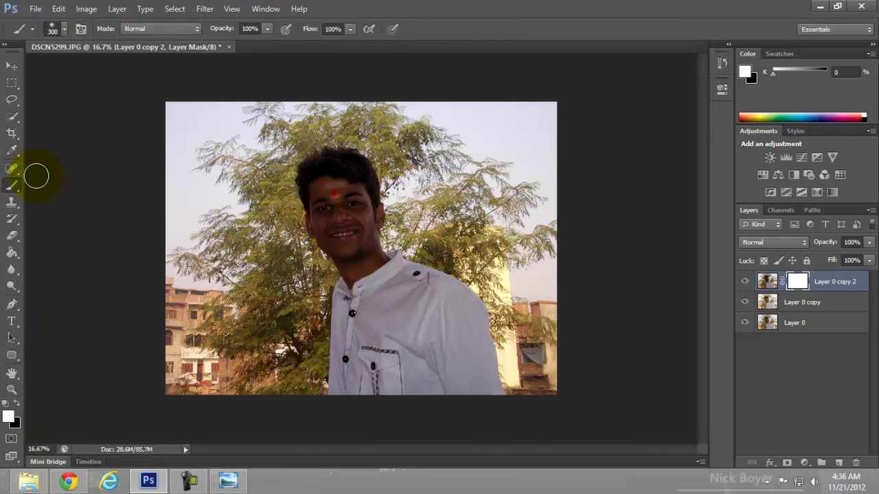
left_click(64, 30)
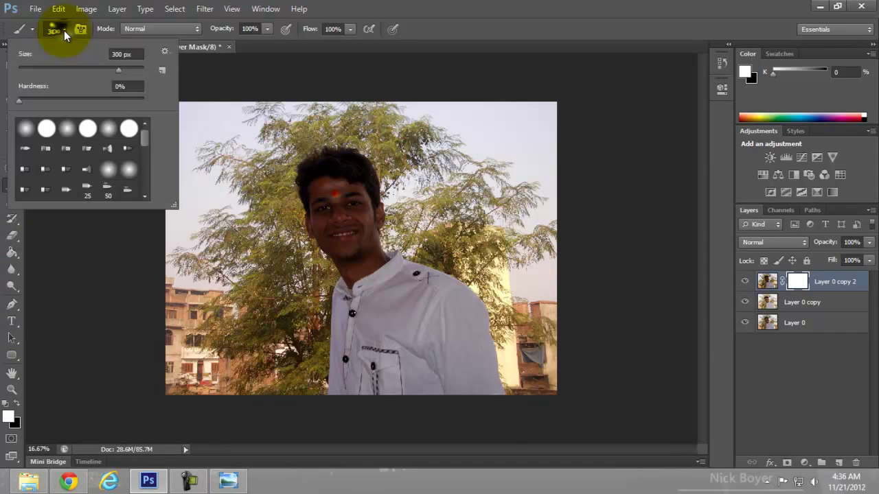
left_click(64, 30)
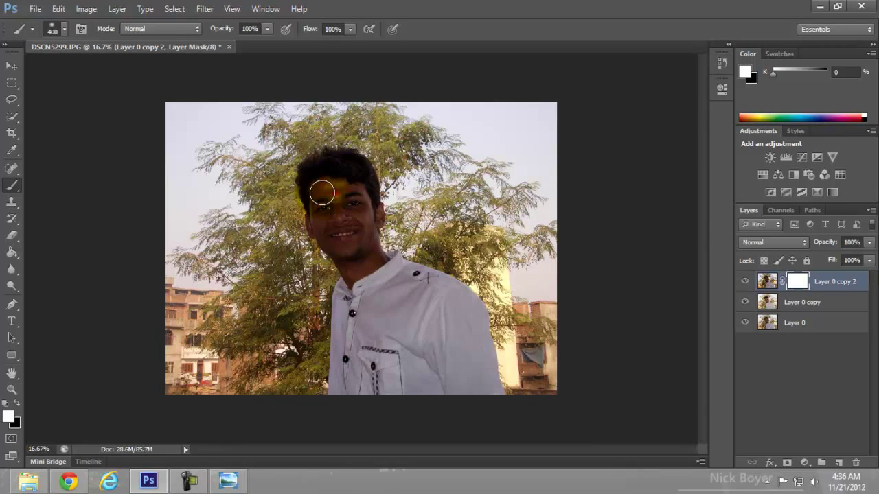
key("bracketleft")
key("bracketright")
key("bracketleft")
left_click_drag(317, 189, 335, 187)
Paint black on the mask over the face, cheek and down to the neck.
left_click(17, 403)
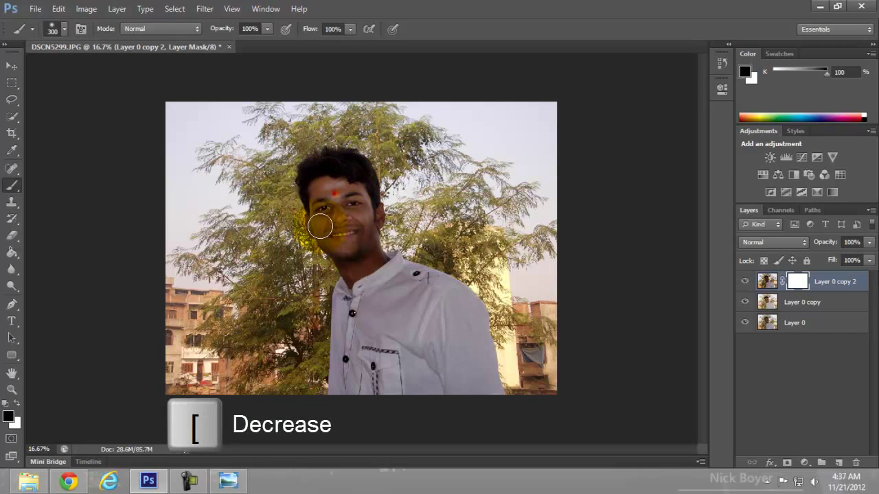
mouse_move(330, 219)
left_mouse_down()
mouse_move(368, 226)
mouse_move(347, 260)
mouse_move(337, 245)
mouse_move(352, 259)
mouse_move(363, 298)
mouse_move(353, 292)
mouse_move(343, 323)
mouse_move(351, 369)
mouse_move(342, 393)
mouse_move(416, 333)
mouse_move(368, 297)
mouse_move(384, 330)
mouse_move(361, 310)
mouse_move(377, 271)
mouse_move(398, 255)
mouse_move(405, 275)
mouse_move(465, 304)
mouse_move(487, 382)
mouse_move(467, 392)
mouse_move(363, 377)
mouse_move(435, 359)
mouse_move(464, 367)
mouse_move(448, 319)
mouse_move(453, 310)
mouse_move(471, 346)
mouse_move(423, 337)
mouse_move(388, 352)
mouse_move(373, 285)
mouse_move(346, 232)
mouse_move(383, 280)
mouse_move(392, 261)
mouse_move(348, 297)
mouse_move(364, 305)
mouse_move(382, 347)
mouse_move(373, 281)
mouse_move(322, 196)
mouse_move(327, 173)
mouse_move(344, 171)
mouse_move(314, 176)
mouse_move(324, 203)
mouse_move(339, 202)
mouse_move(349, 172)
mouse_move(315, 171)
mouse_move(332, 213)
mouse_move(347, 221)
left_mouse_up()
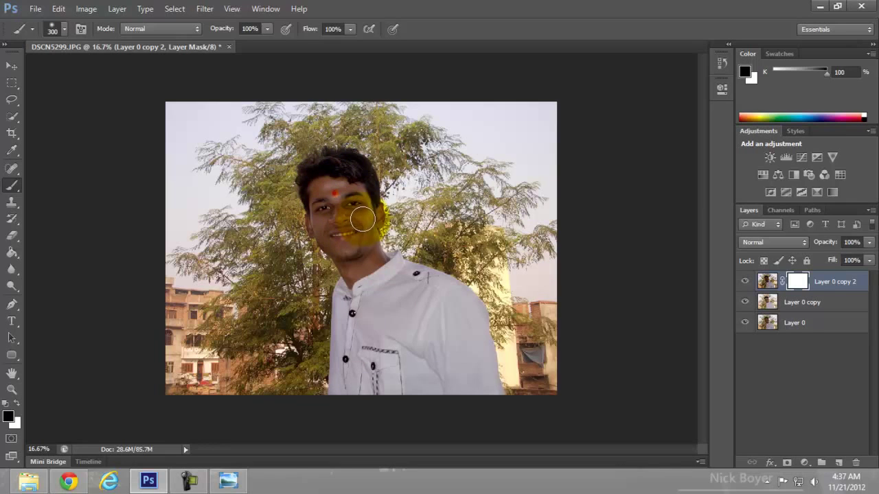
left_click_drag(363, 219, 370, 217)
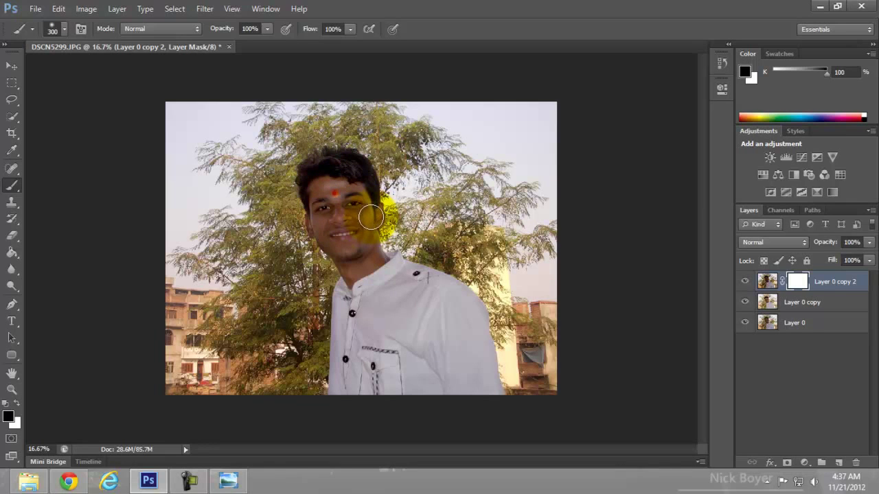
mouse_move(370, 217)
left_mouse_down()
mouse_move(371, 261)
mouse_move(349, 295)
mouse_move(348, 218)
mouse_move(319, 225)
mouse_move(328, 178)
mouse_move(339, 172)
mouse_move(359, 186)
mouse_move(347, 208)
mouse_move(362, 186)
mouse_move(359, 249)
mouse_move(333, 253)
left_mouse_up()
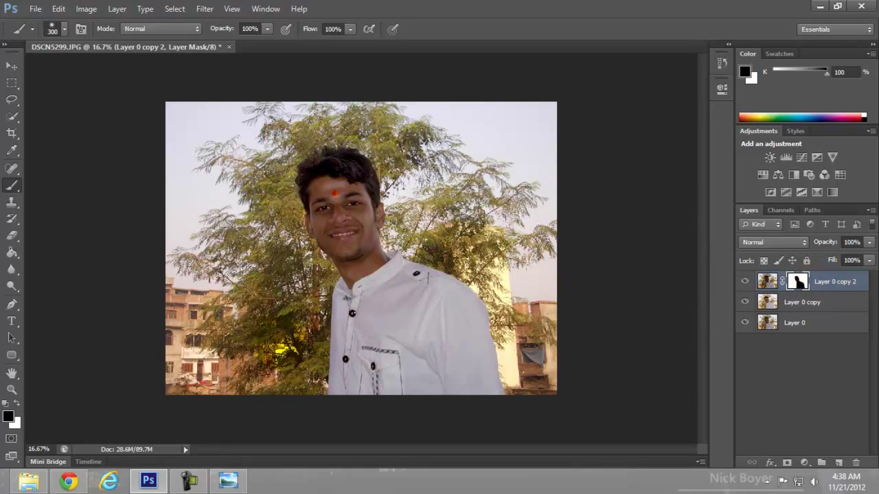
Fit the image on screen and toggle layer visibility to compare results.
left_click(12, 389)
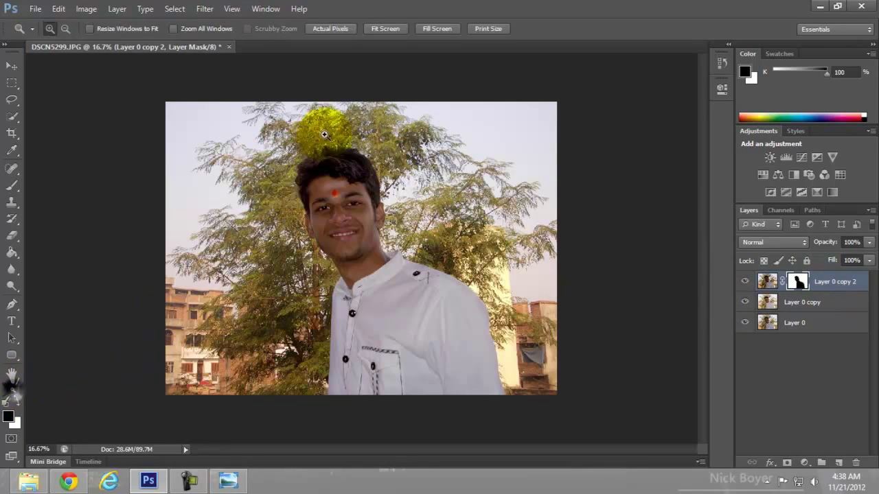
left_click(384, 28)
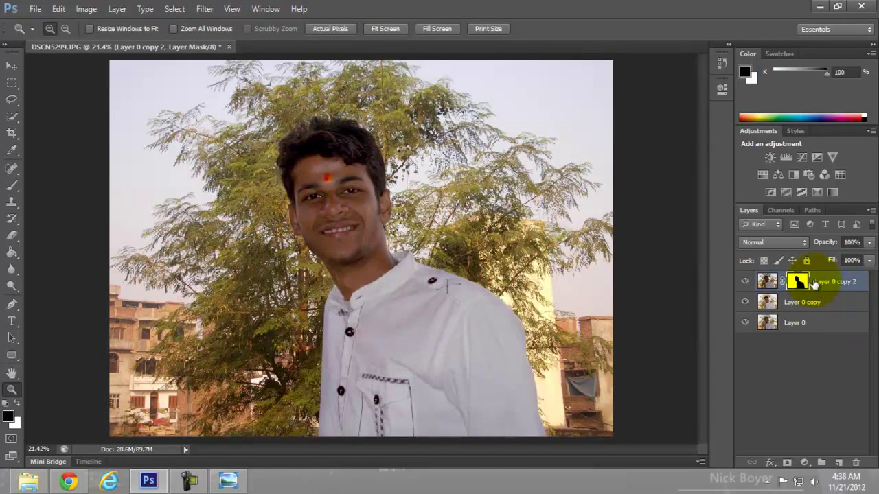
left_click(744, 281)
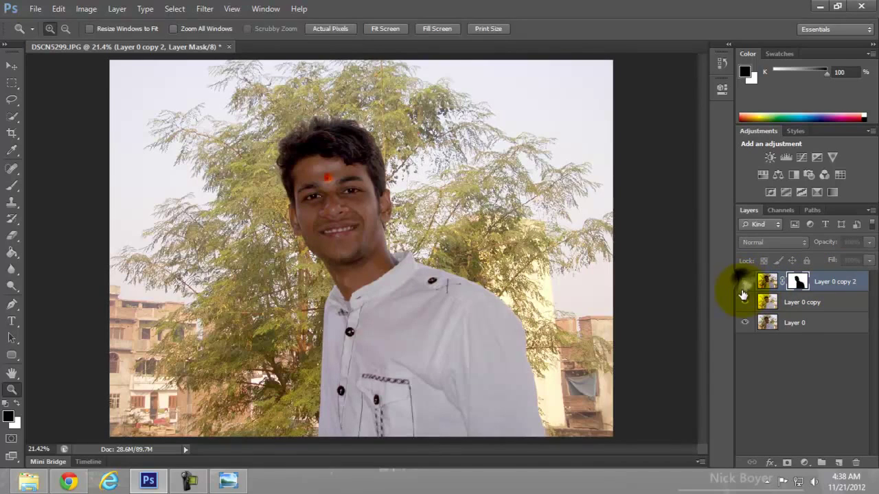
left_click(745, 302)
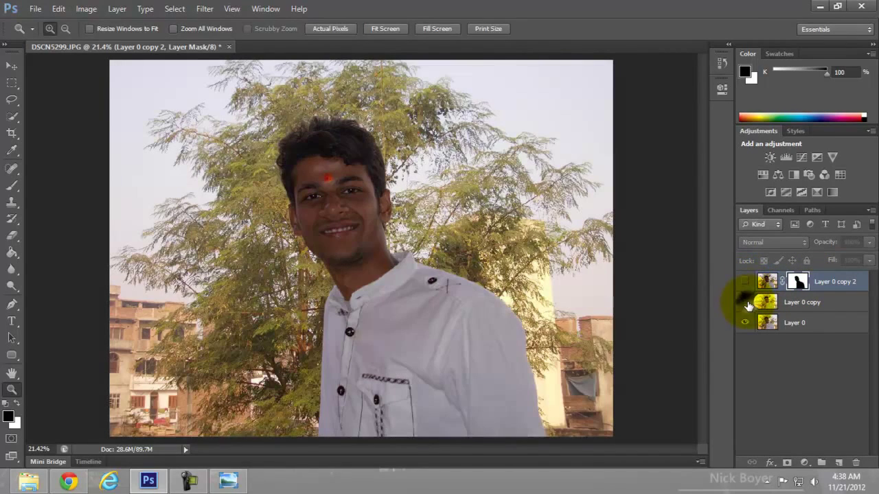
Make Layer 0 copy 2 visible again and merge it down into Layer 0 copy.
left_click(744, 281)
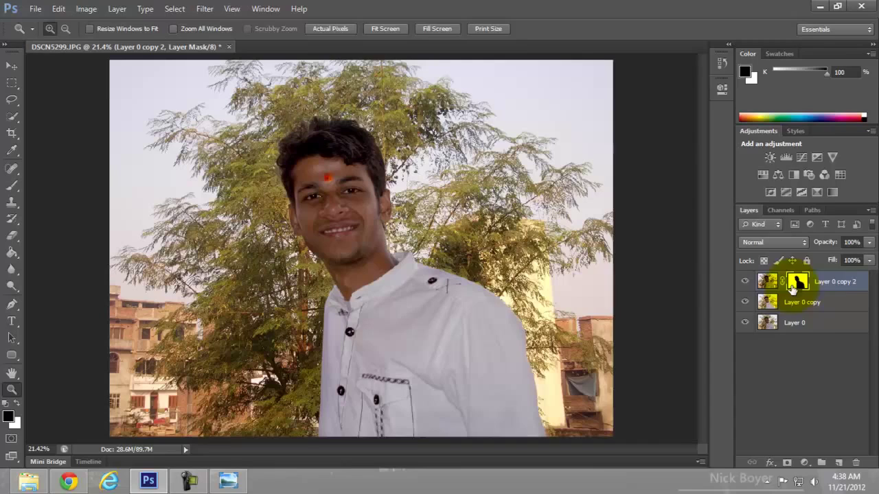
right_click(833, 283)
left_click(783, 313)
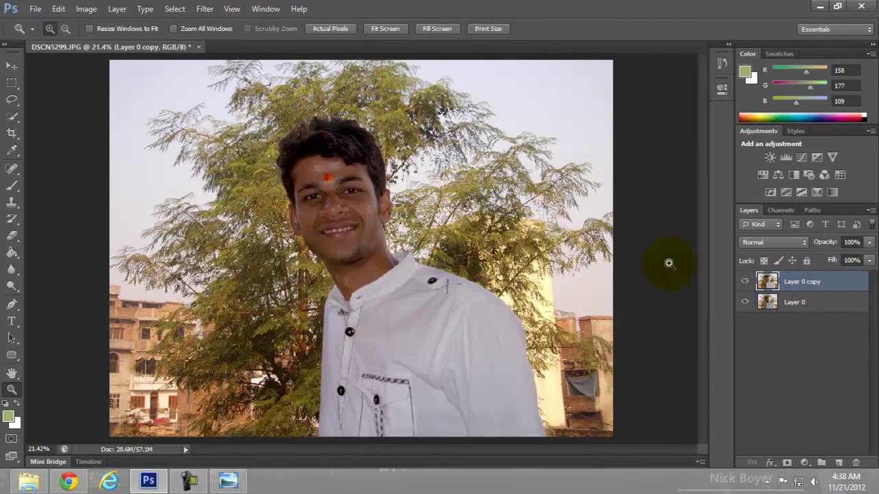
Apply Auto Brightness/Contrast to Layer 0 copy, giving Brightness -2 and Contrast 6.
left_click(86, 8)
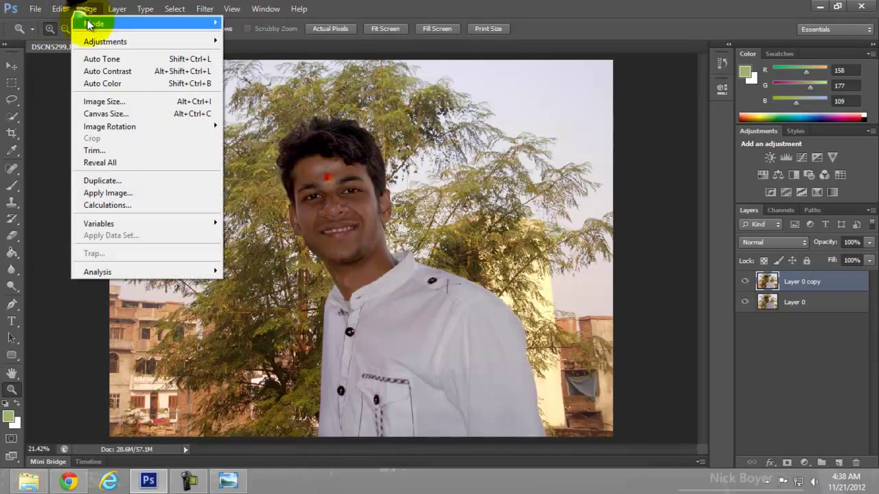
mouse_move(105, 41)
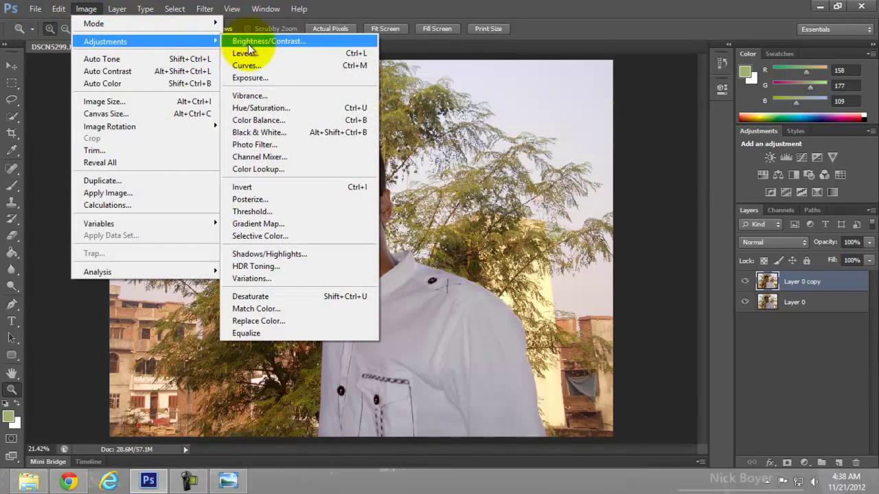
left_click(265, 41)
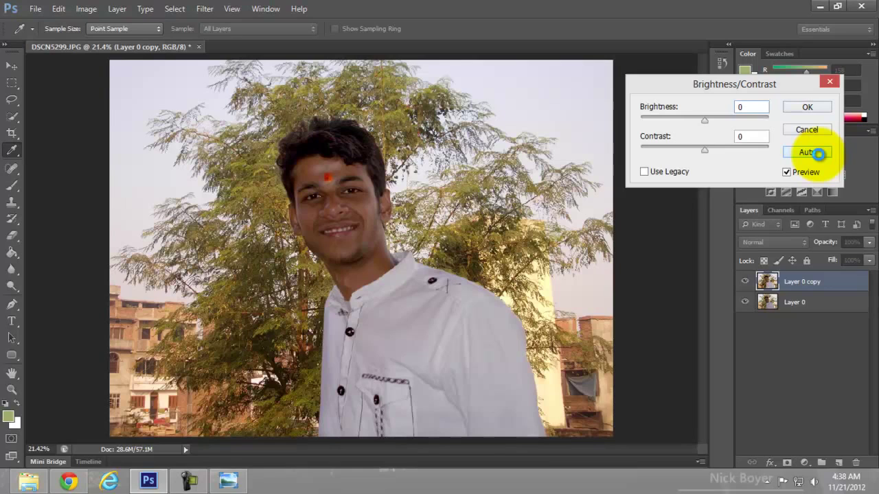
left_click(818, 154)
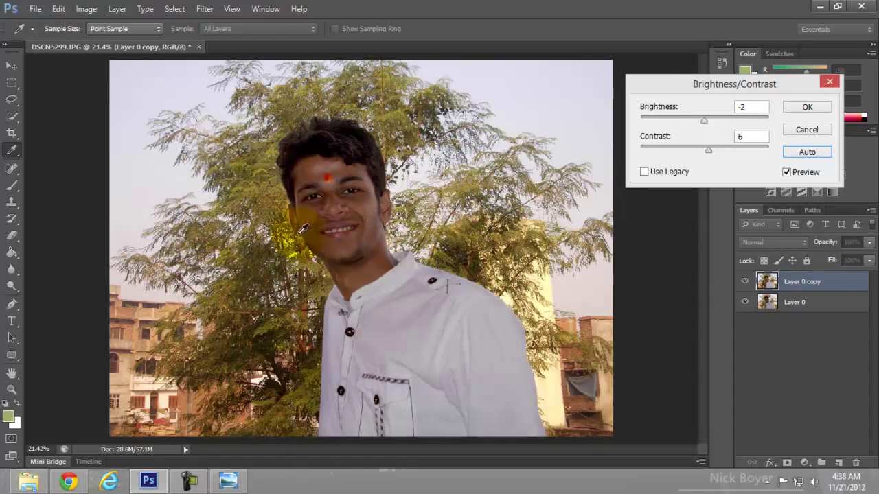
left_click(807, 107)
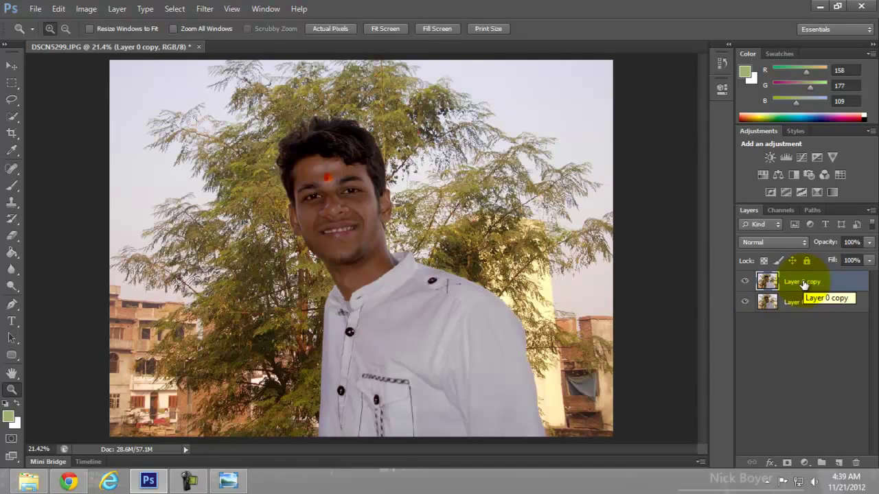
Add a Vibrance adjustment of +28 to Layer 0 copy.
left_click(86, 9)
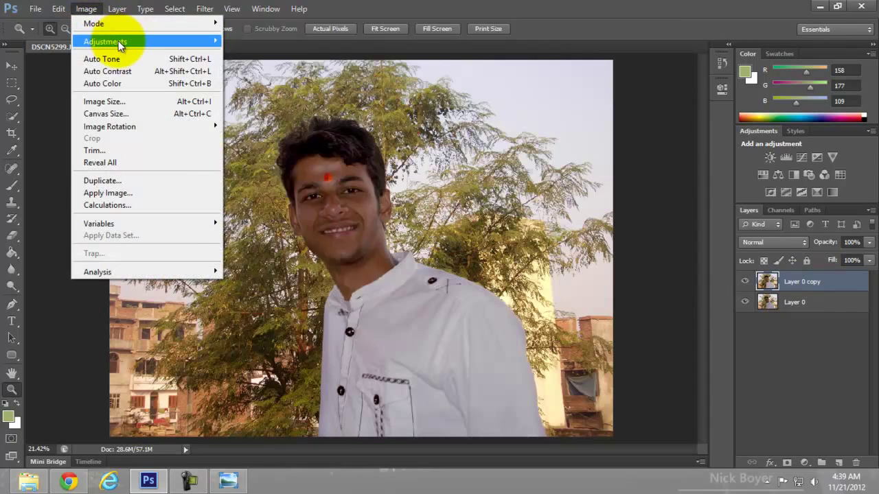
mouse_move(105, 41)
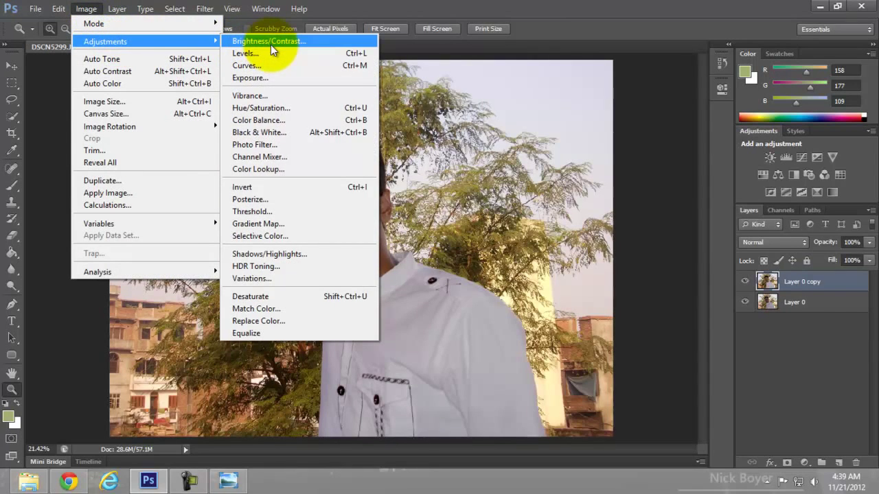
left_click(274, 100)
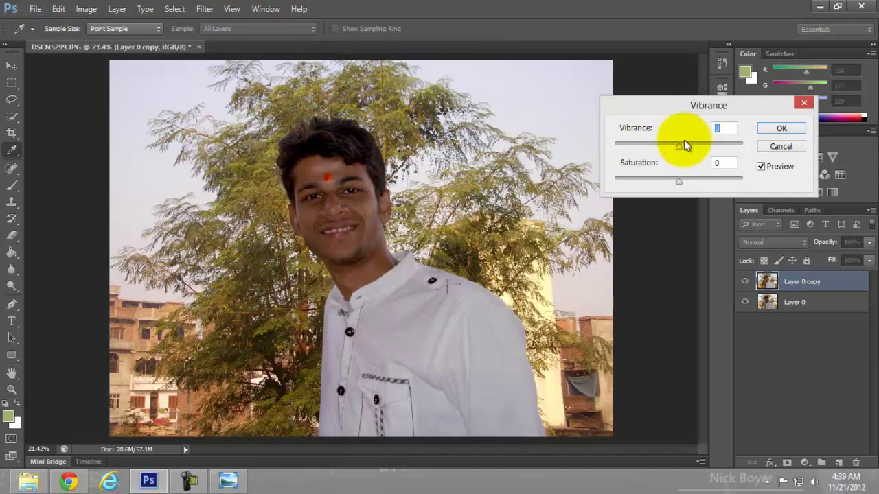
left_click_drag(679, 147, 700, 147)
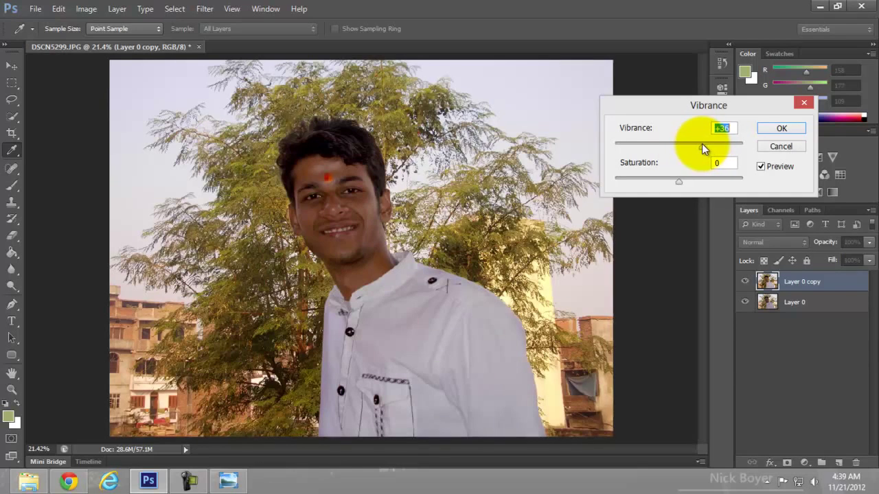
left_click_drag(702, 143, 699, 143)
Confirm the vibrance change, then toggle Layer 0 copy against the original, leaving it hidden.
left_click(783, 129)
key("z")
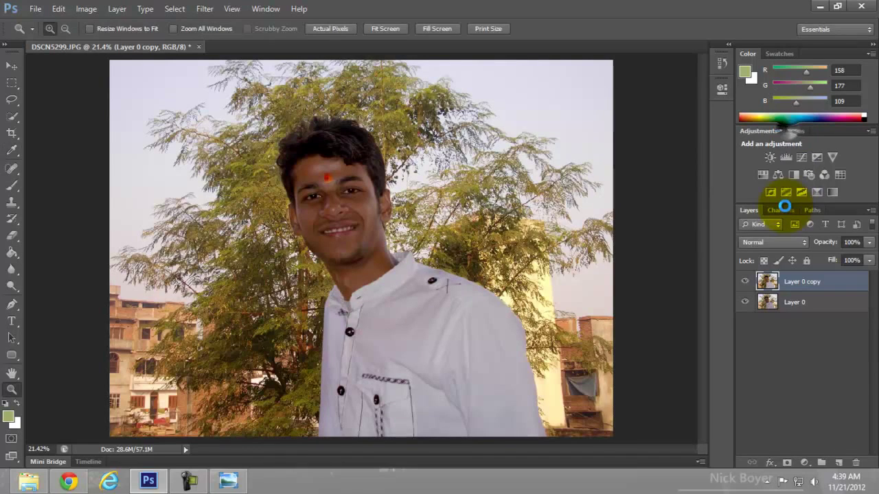
left_click(745, 283)
left_click(745, 282)
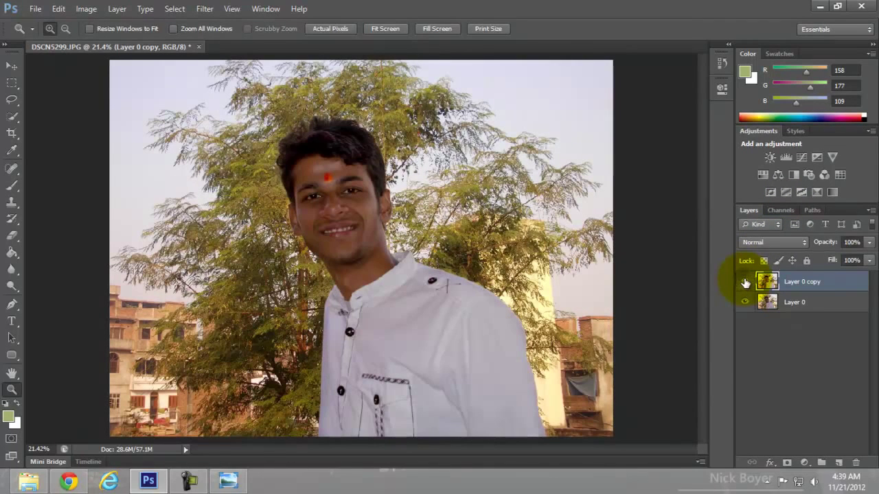
left_click(746, 283)
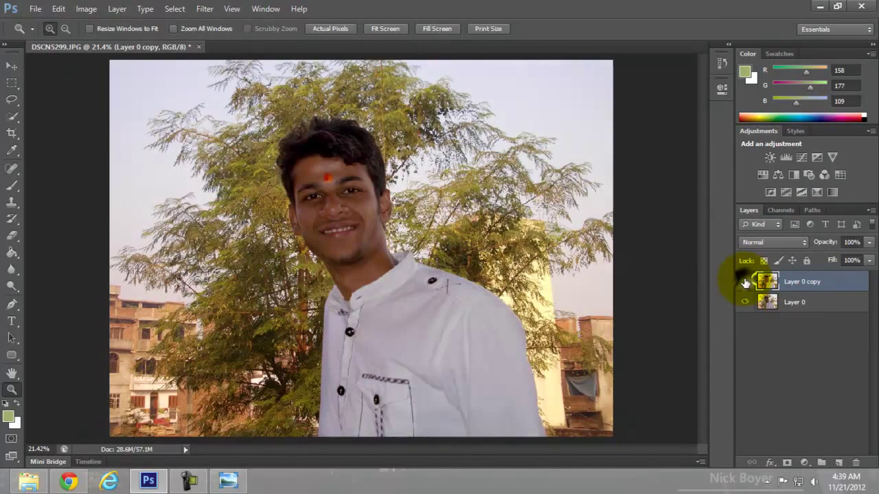